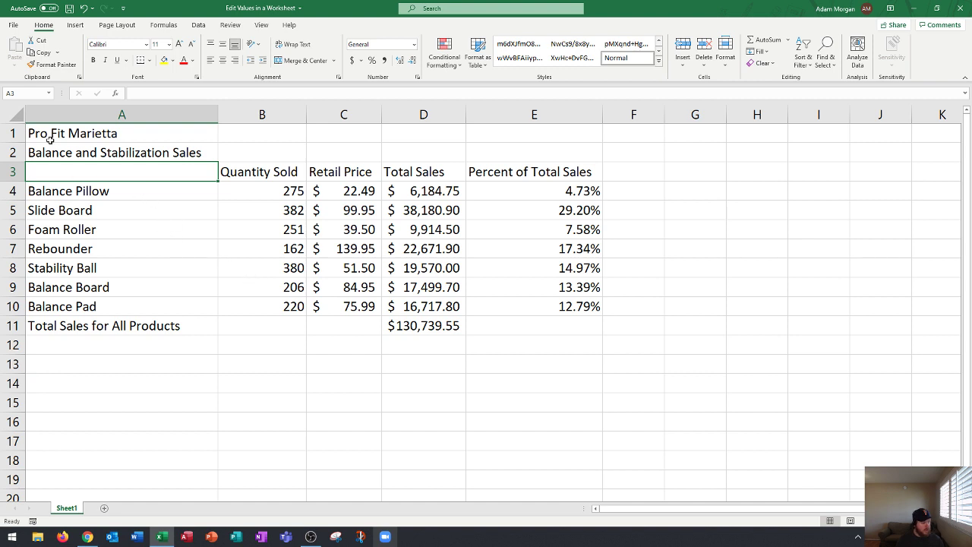
# Look over columns A through E: products, quantity sold, retail price, total sales and percent of total sales.
pyautogui.click(108, 112)
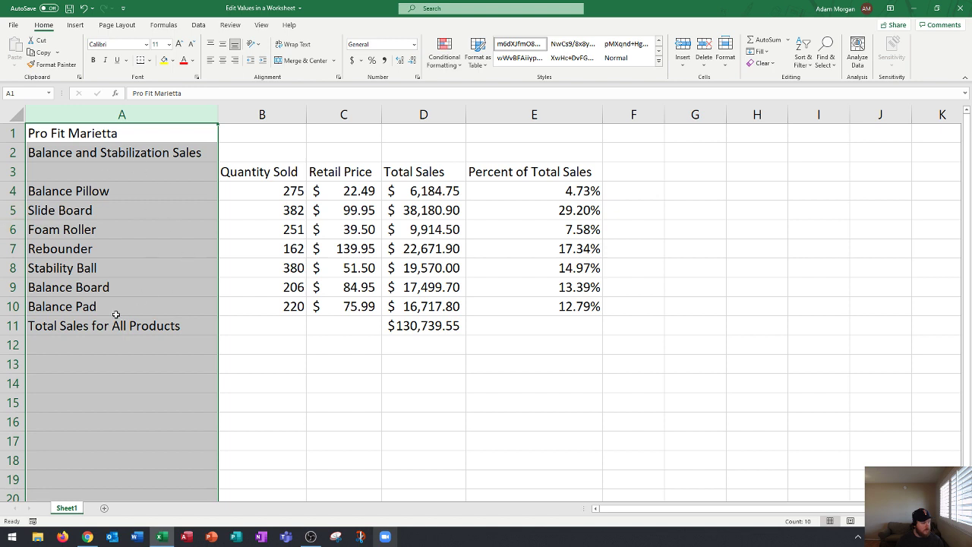
pyautogui.click(266, 116)
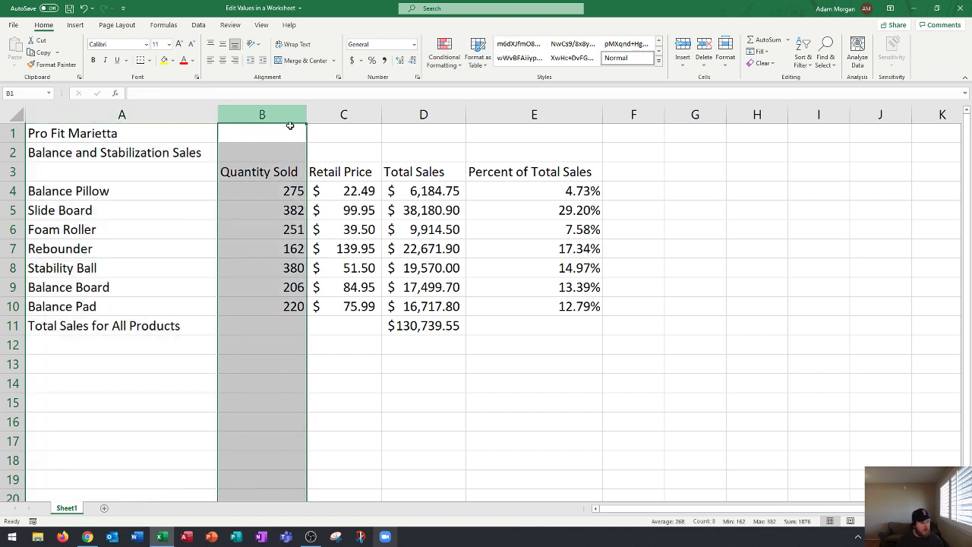
pyautogui.click(347, 114)
pyautogui.click(423, 115)
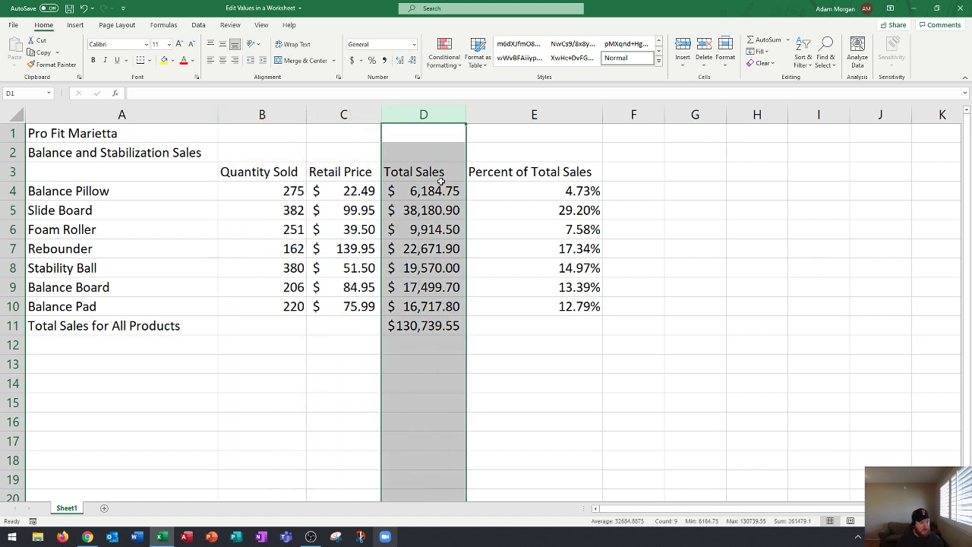
pyautogui.click(541, 114)
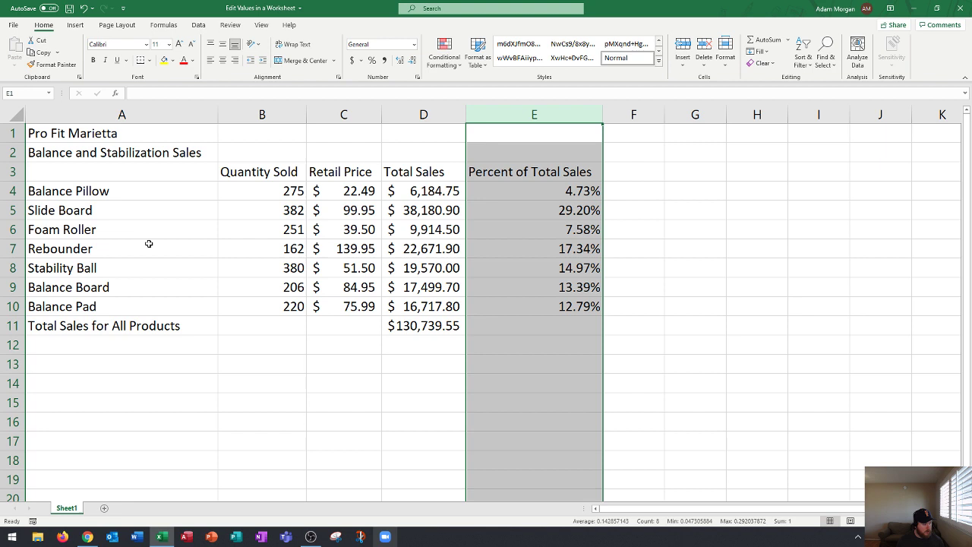
# Examine how the Balance Pillow row's total sales is calculated from quantity and price, and check the overall total's formula in D11.
pyautogui.click(71, 194)
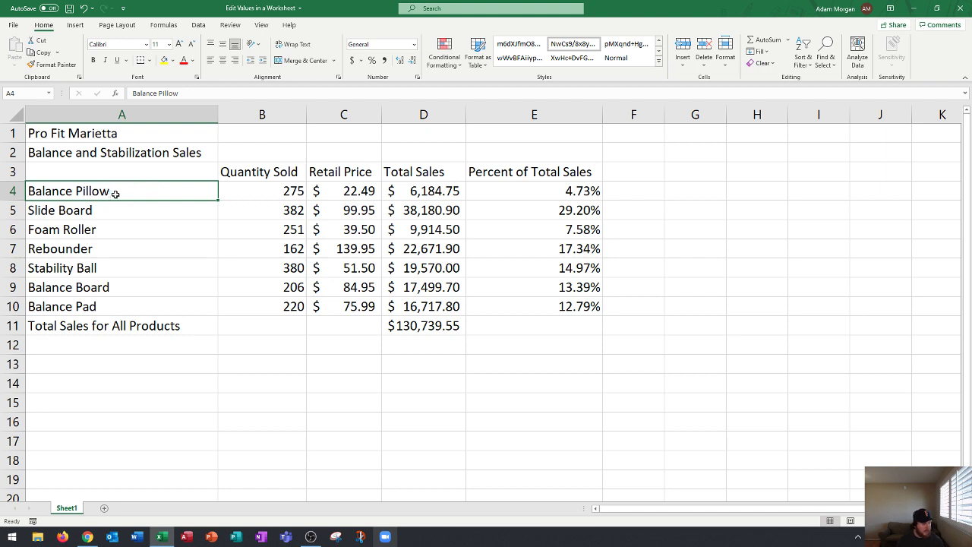
pyautogui.click(271, 190)
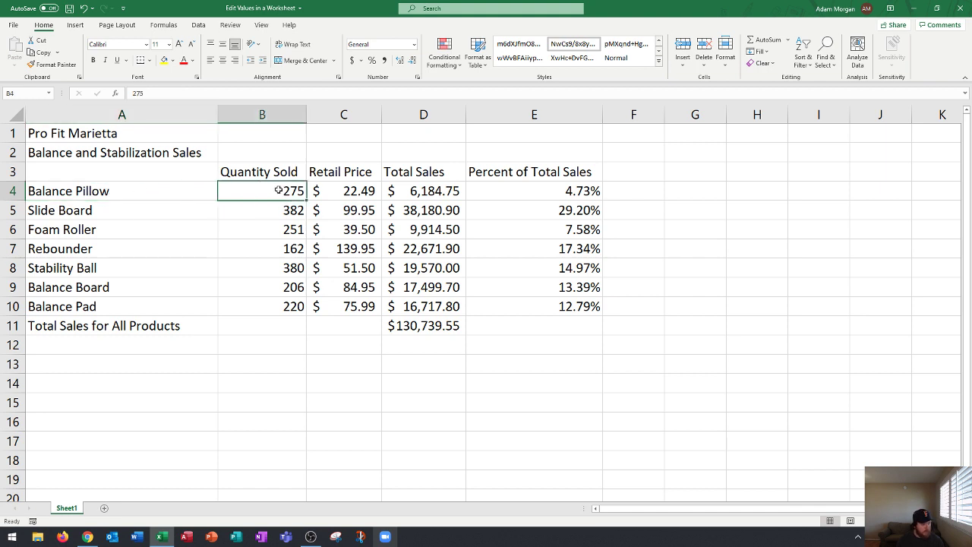
pyautogui.click(351, 190)
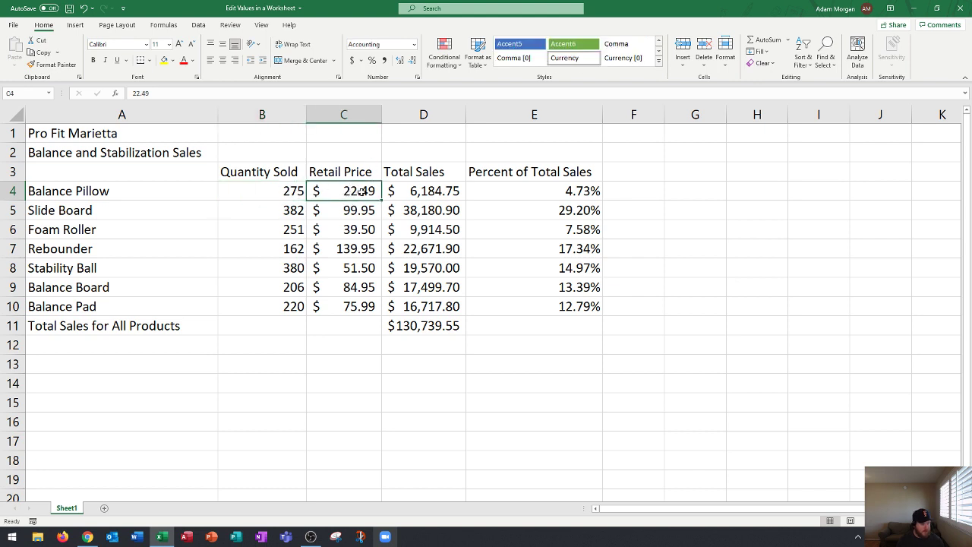
pyautogui.click(403, 191)
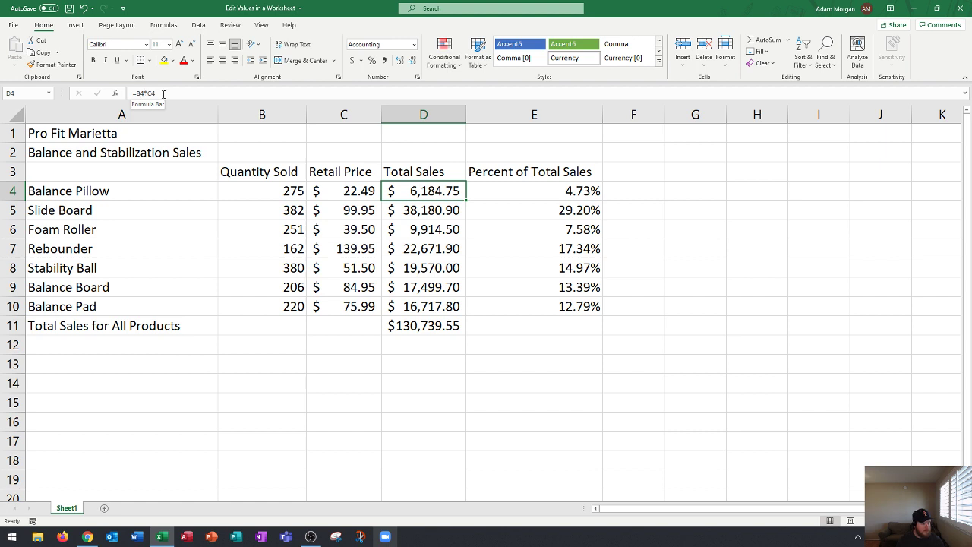
pyautogui.click(283, 195)
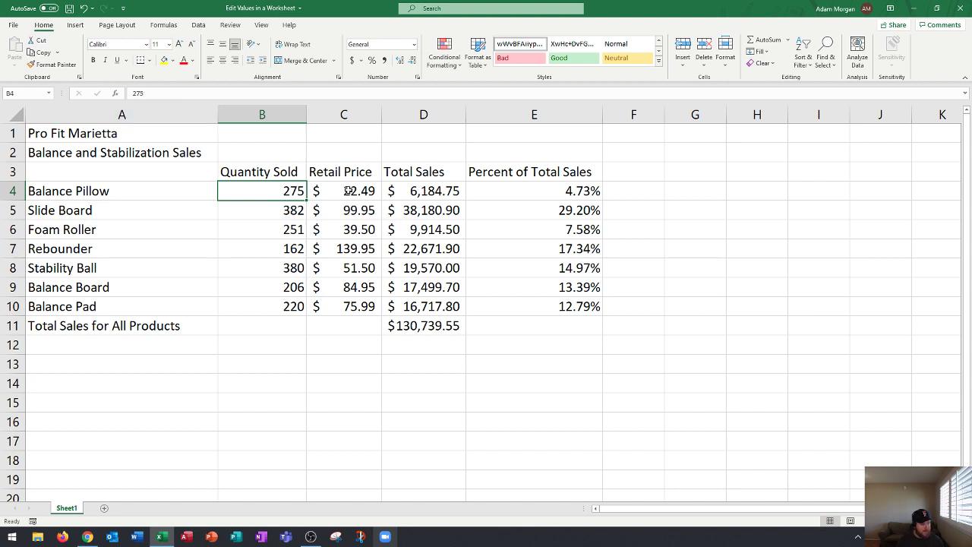
pyautogui.click(342, 191)
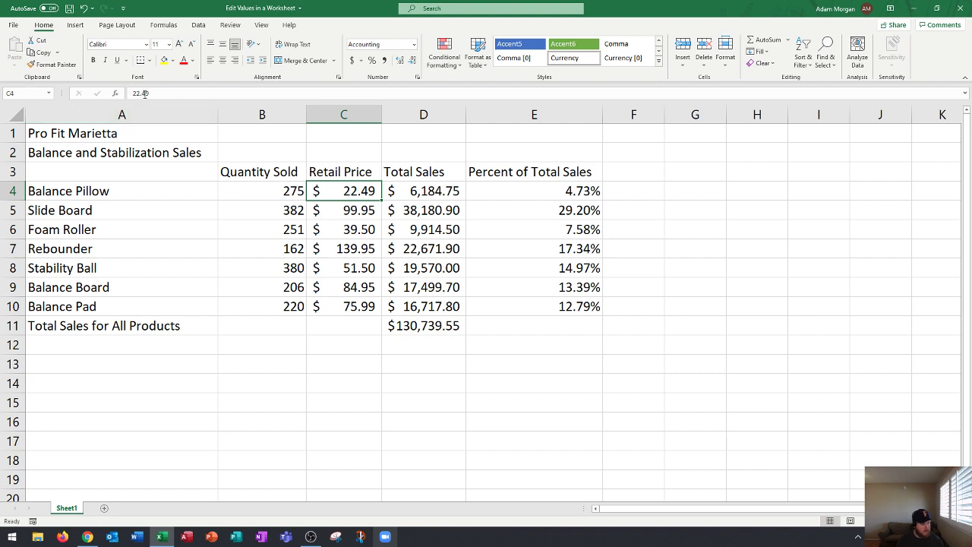
pyautogui.click(430, 192)
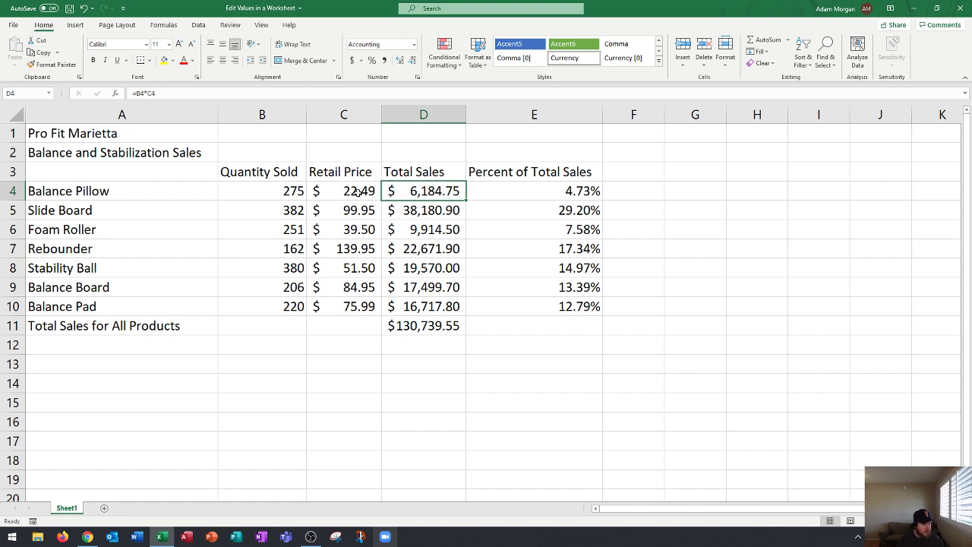
pyautogui.moveTo(76, 210); pyautogui.dragTo(168, 304)
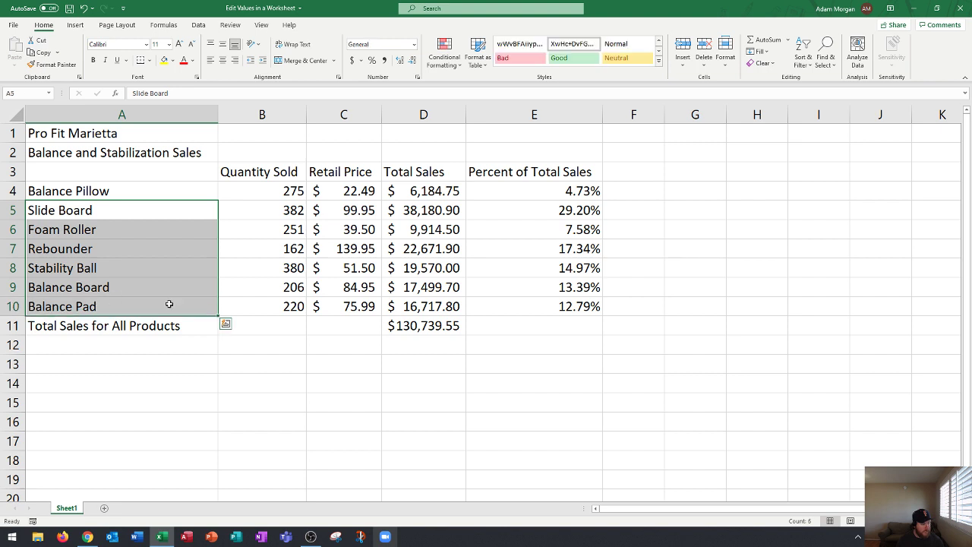
pyautogui.click(423, 326)
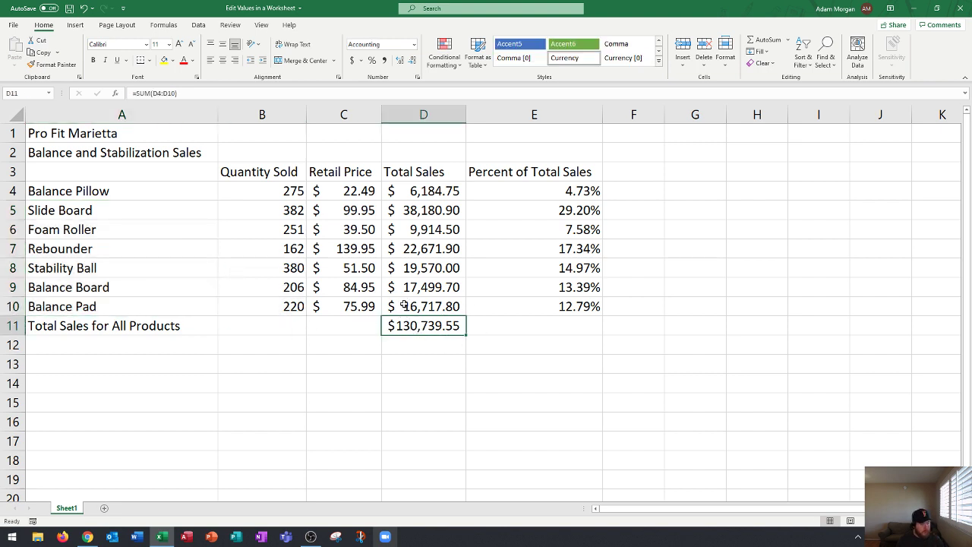
# Set the Balance Pillow quantity sold in cell B4 to 350.
pyautogui.click(269, 189)
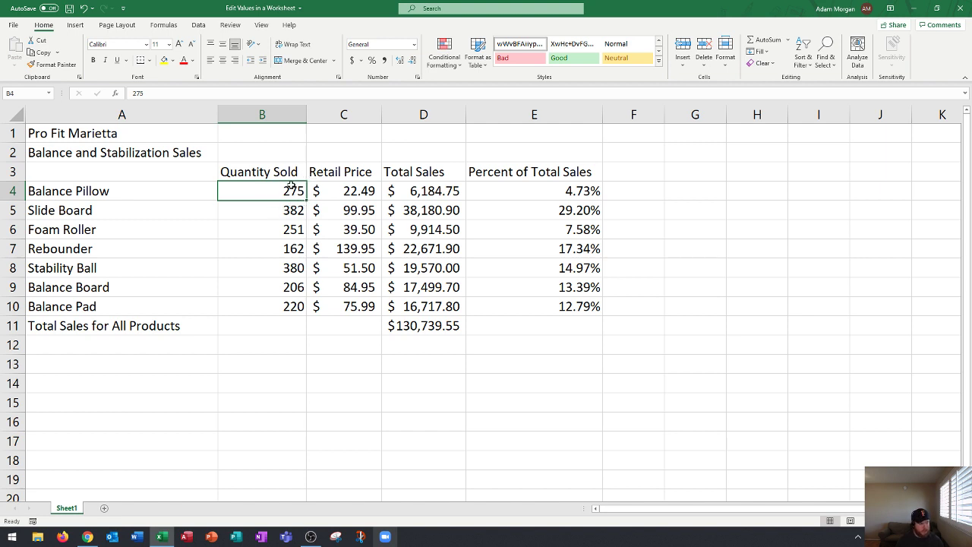
pyautogui.write('350')
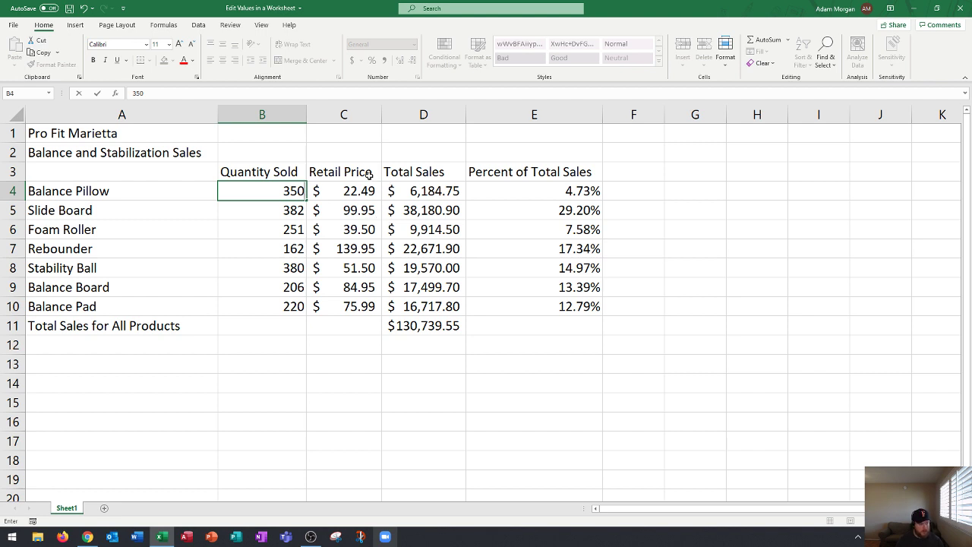
pyautogui.press('Tab')
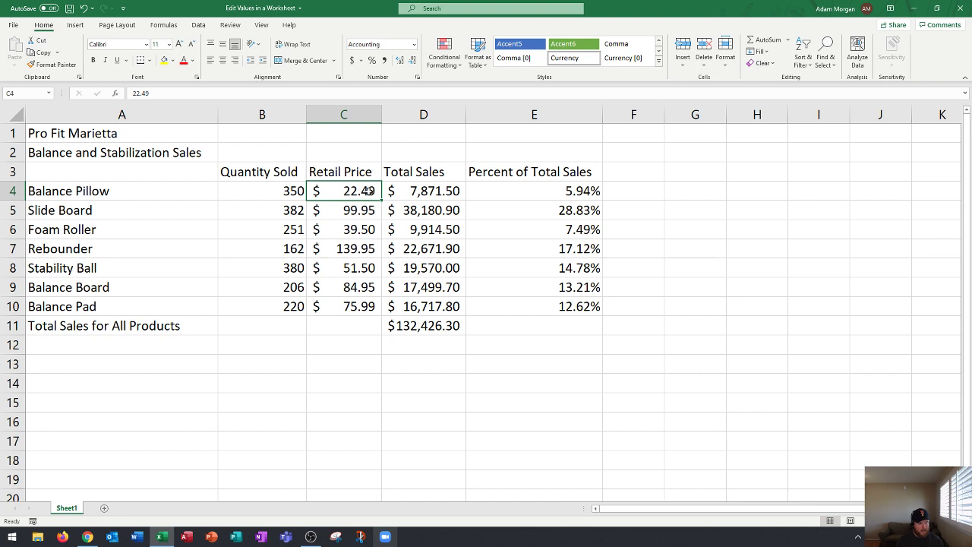
# Edit the Balance Pillow retail price in cell C4 to 22.99, replacing only the digits after the decimal point.
pyautogui.doubleClick(368, 190)
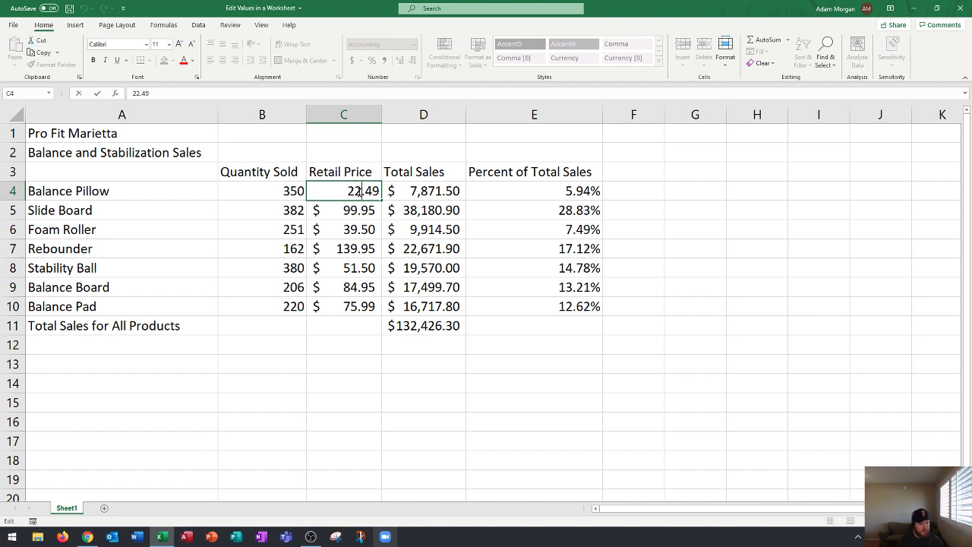
pyautogui.press('Left')
pyautogui.press('Left')
pyautogui.press('Left')
pyautogui.press('Right')
pyautogui.press('BackSpace')
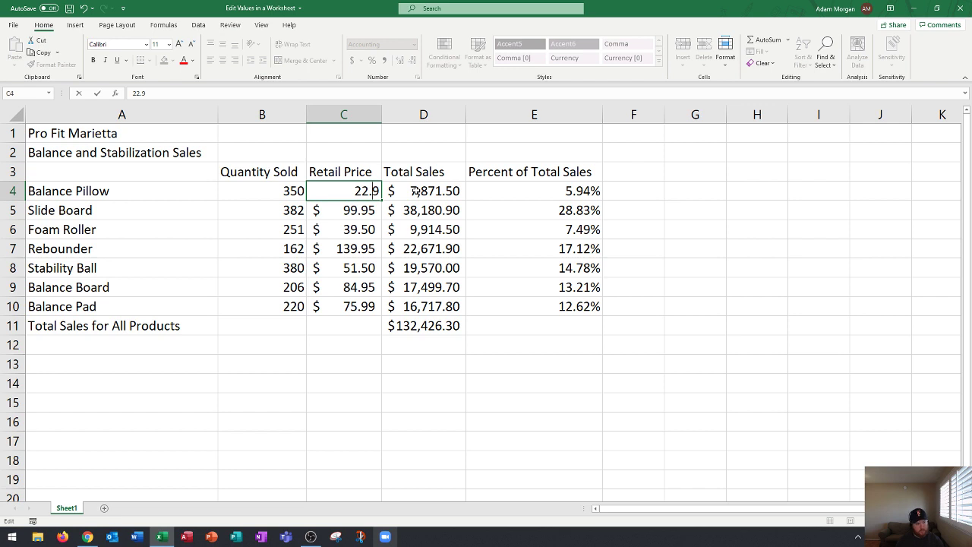
pyautogui.press('Delete')
pyautogui.write('99')
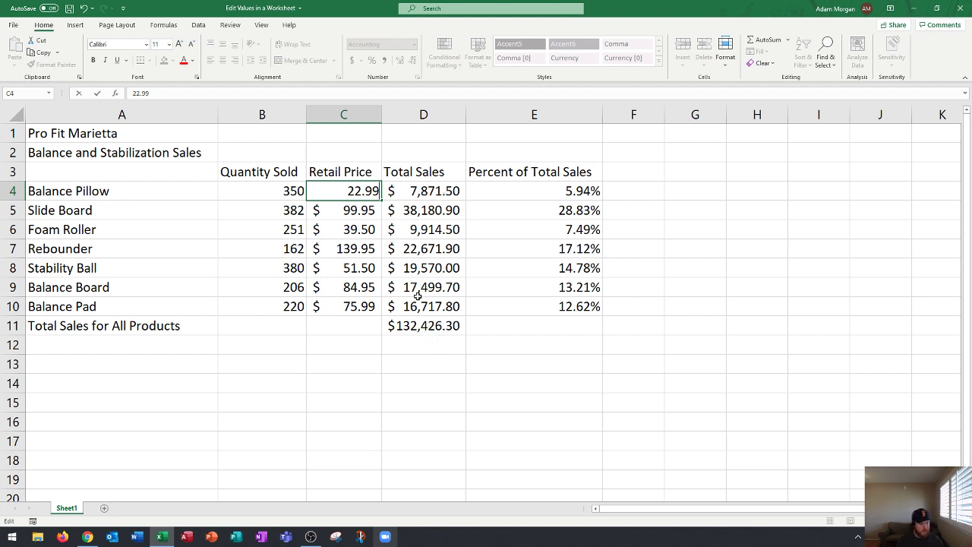
pyautogui.press('Tab')
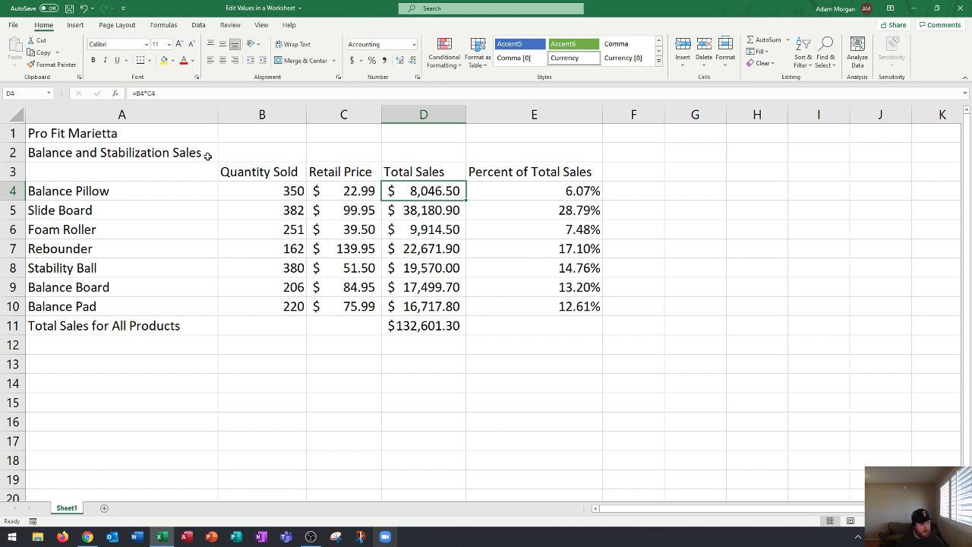
# Append "May 2021" to the subtitle in cell A2 so it reads "Balance and Stabilization Sales May 2021".
pyautogui.click(79, 155)
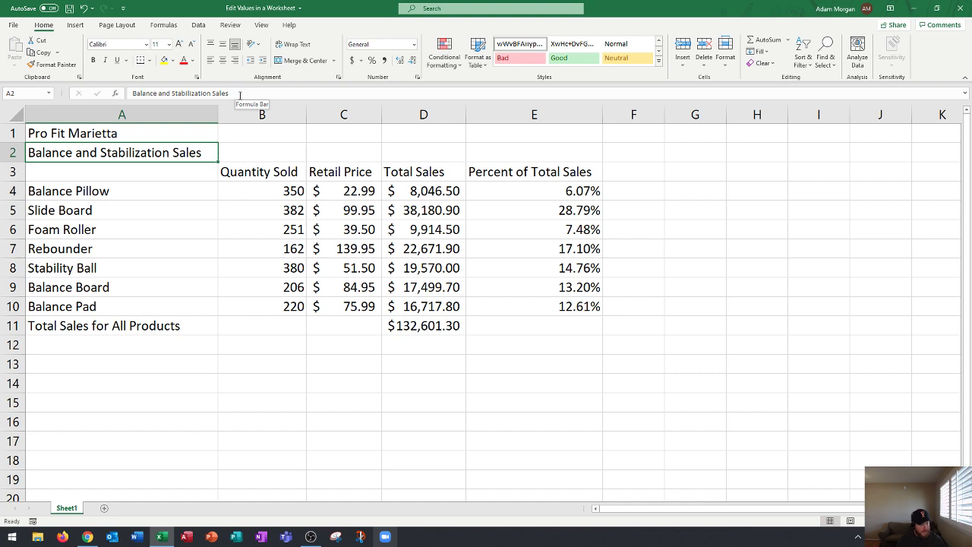
pyautogui.click(240, 95)
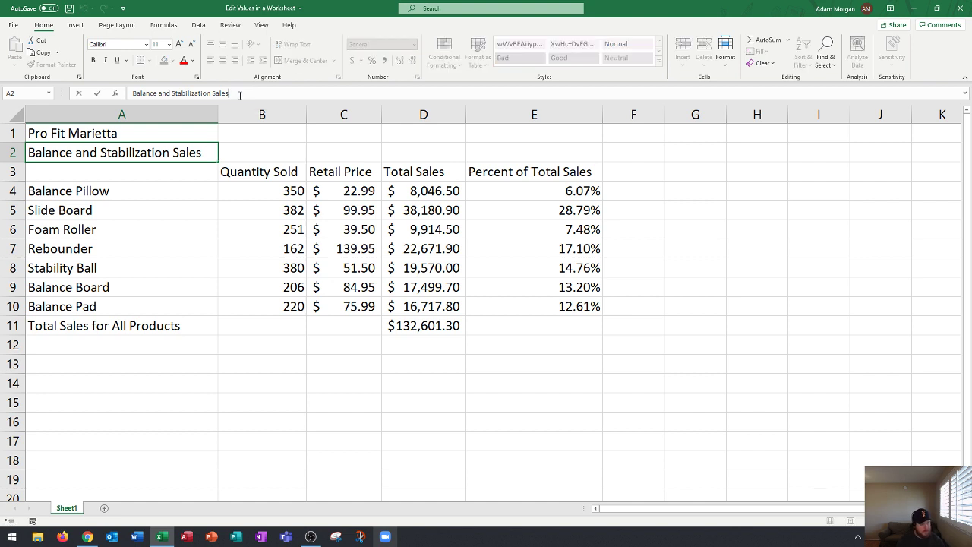
pyautogui.write('May')
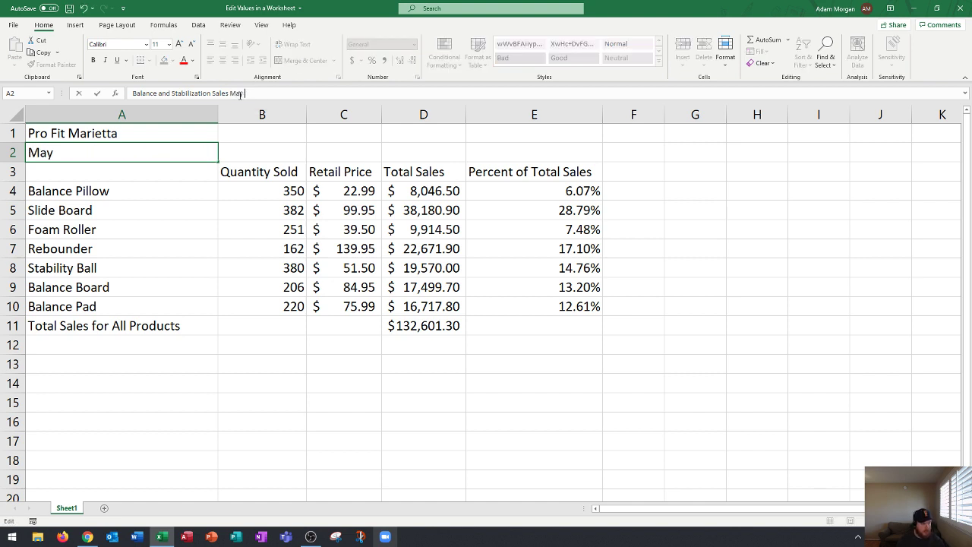
pyautogui.write(' 2021')
pyautogui.click(148, 153)
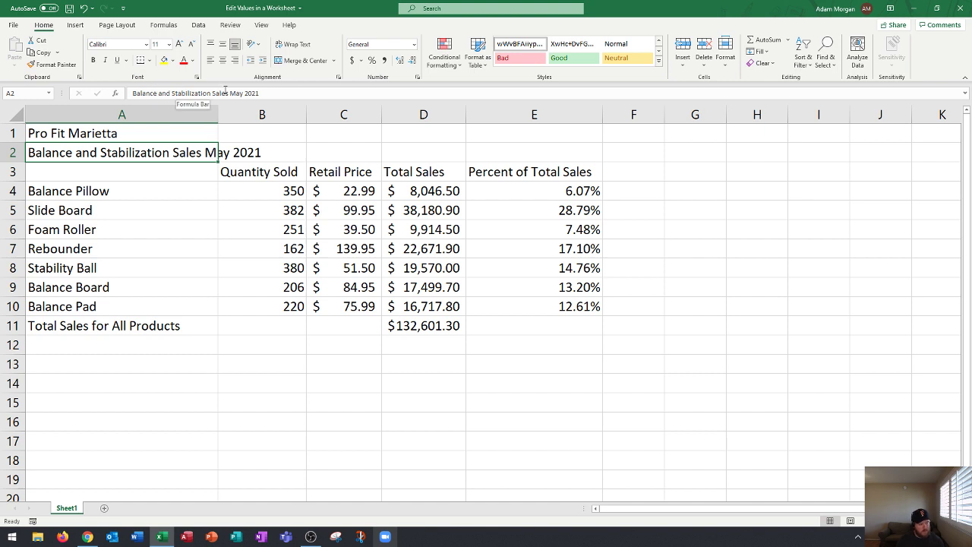
pyautogui.click(185, 94)
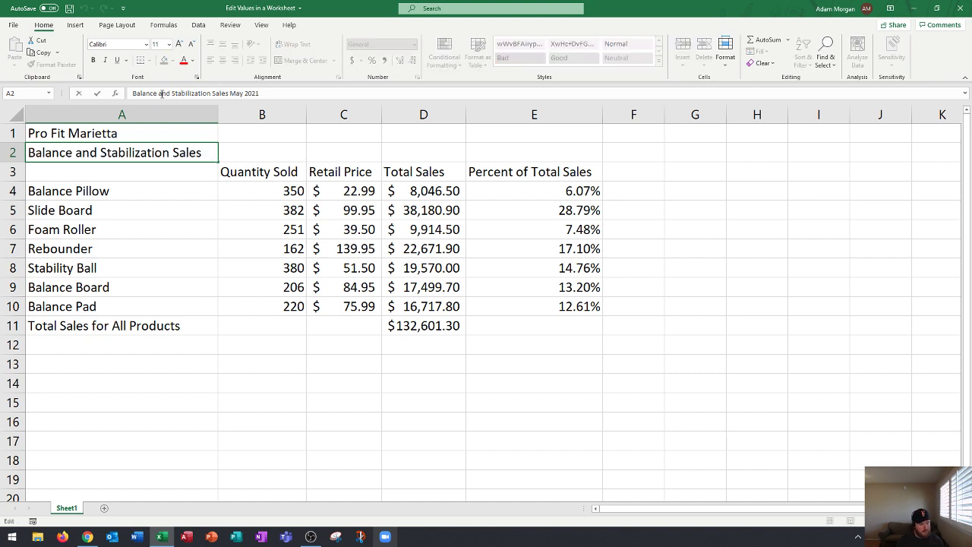
pyautogui.click(240, 93)
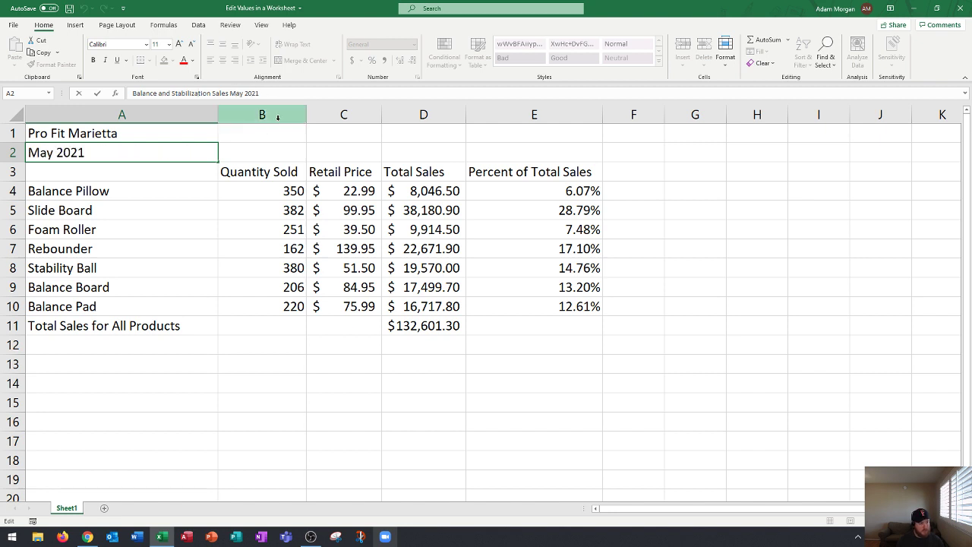
pyautogui.write('+')
pyautogui.press('BackSpace')
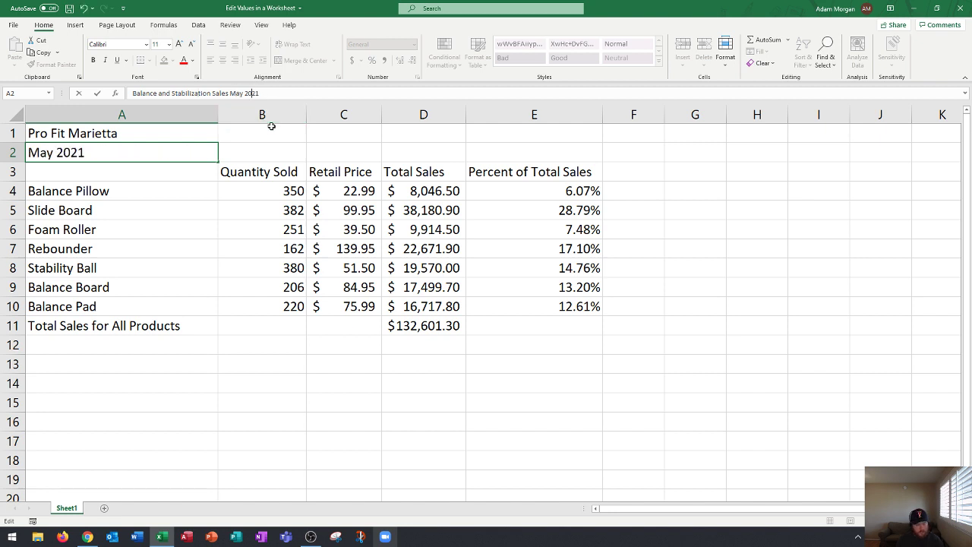
pyautogui.press('Return')
pyautogui.doubleClick(352, 190)
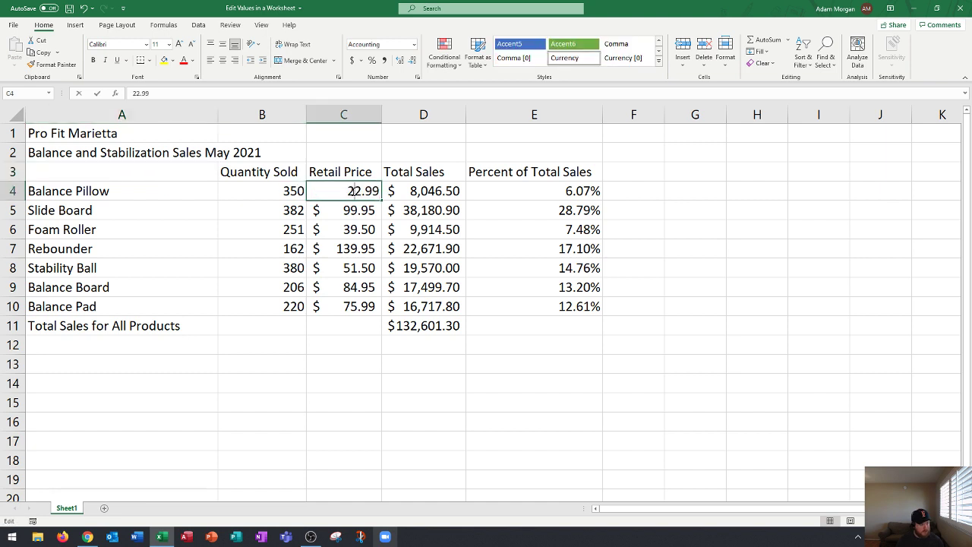
pyautogui.press('Return')
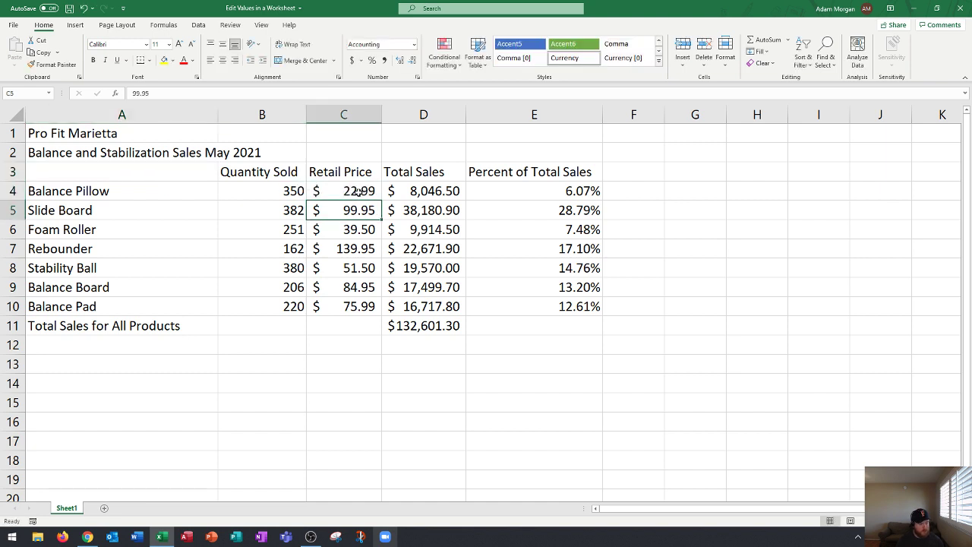
pyautogui.click(338, 190)
pyautogui.click(127, 152)
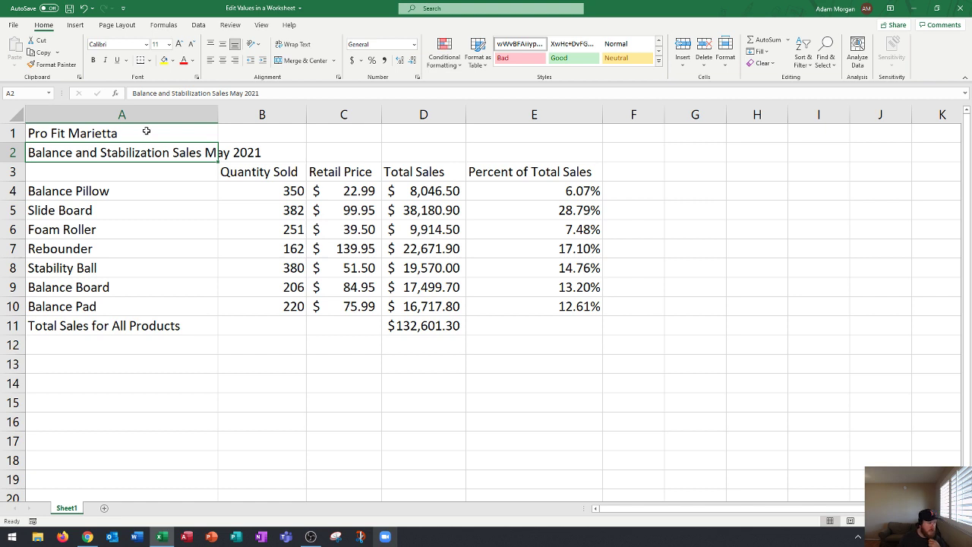
# Edit the title in cell A1 within the cell, replacing only the city name so it reads "Pro Fit Santa Ana".
pyautogui.click(147, 132)
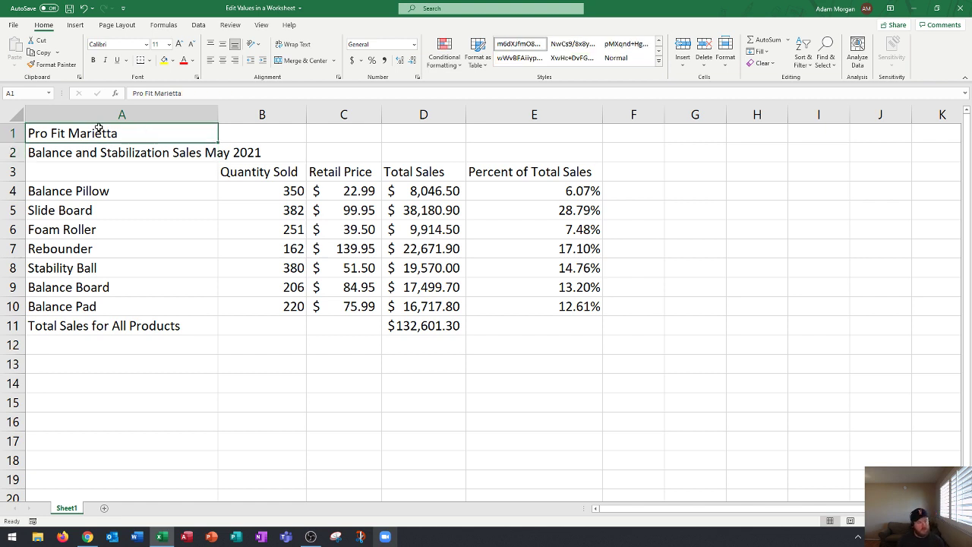
pyautogui.press('F2')
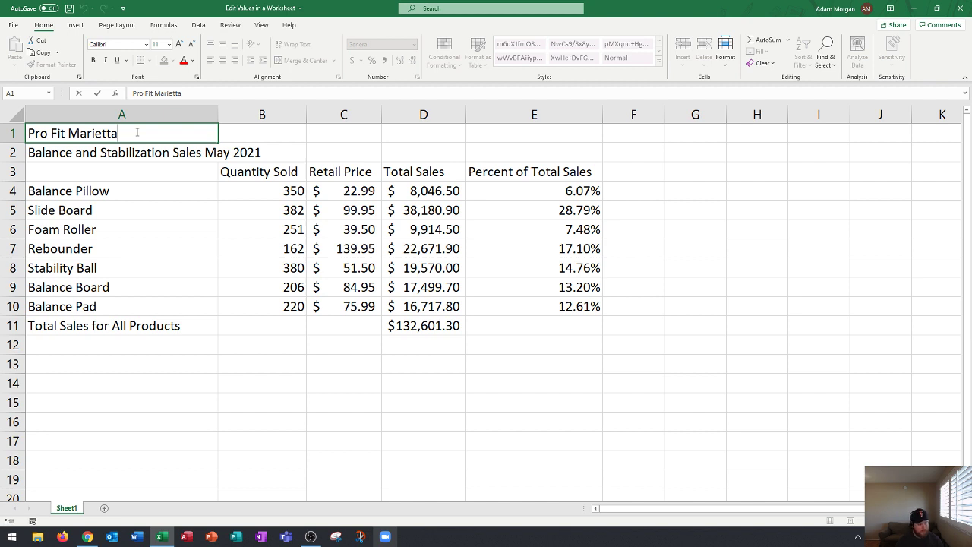
pyautogui.press('Home')
pyautogui.press('End')
pyautogui.click(49, 134)
pyautogui.click(97, 134)
pyautogui.doubleClick(103, 133)
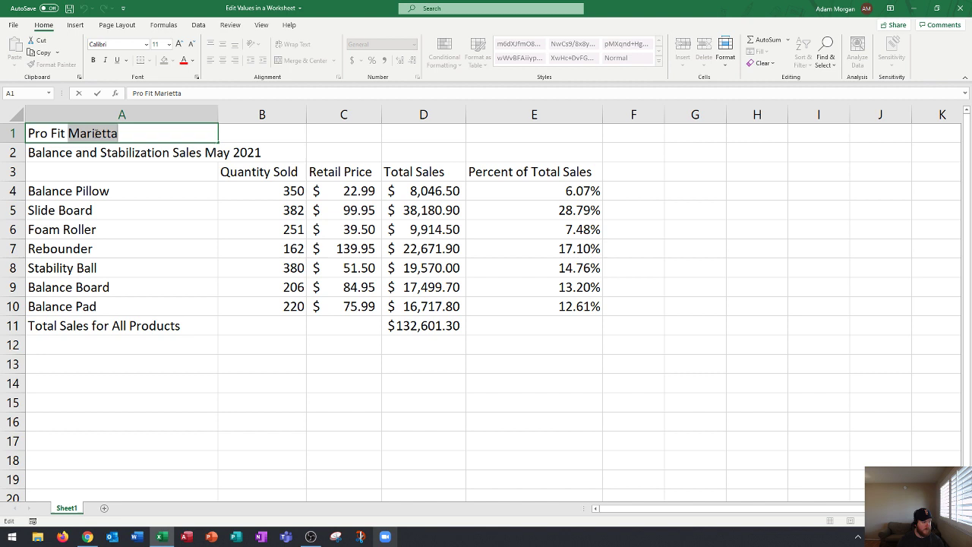
pyautogui.write('Santa Ana')
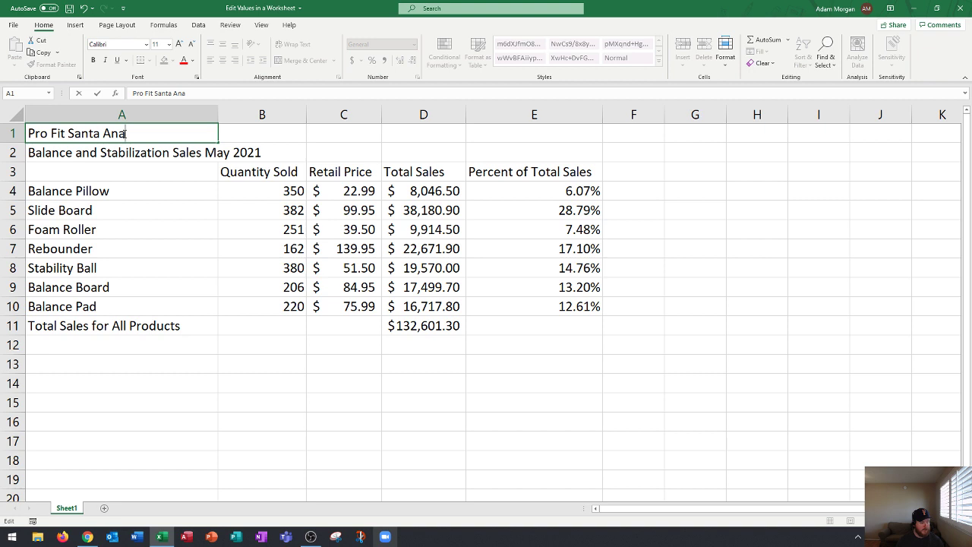
pyautogui.doubleClick(85, 134)
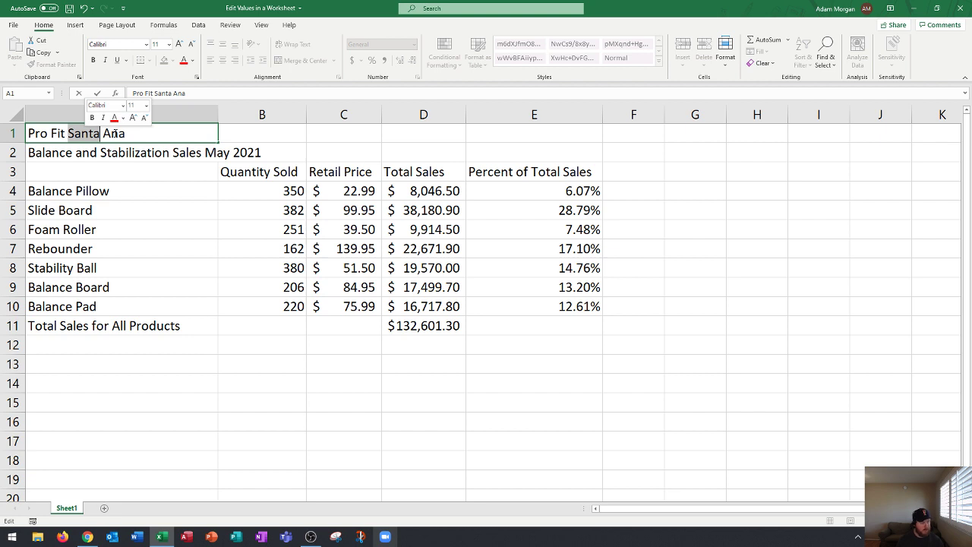
pyautogui.tripleClick(116, 134)
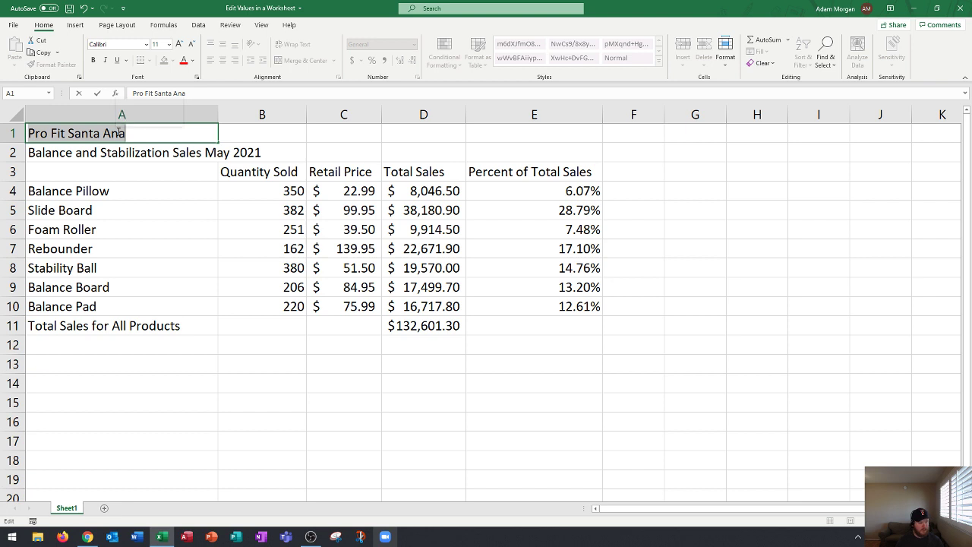
pyautogui.press('Return')
pyautogui.click(119, 131)
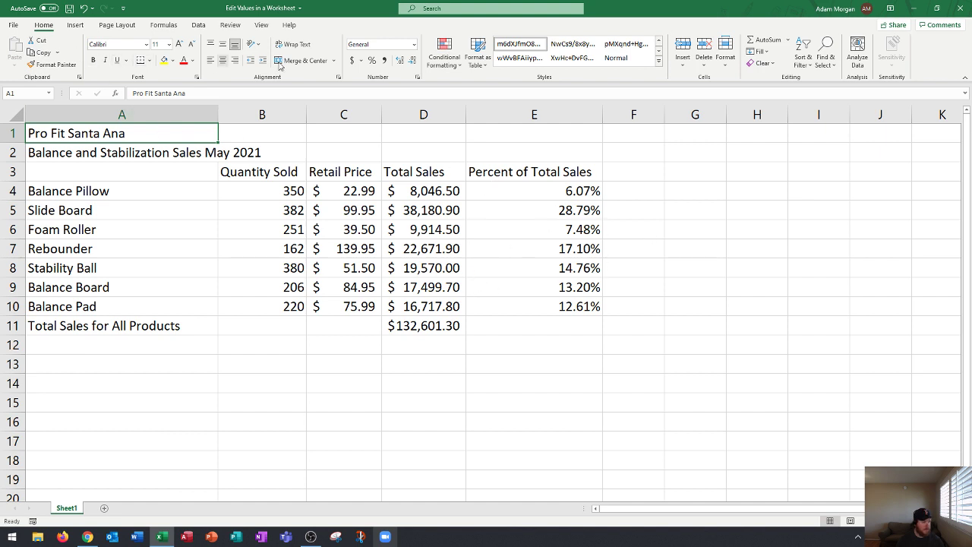
# Format the Percent of Total Sales values in E4:E10 as General and return them to the Percentage format.
pyautogui.moveTo(566, 192); pyautogui.dragTo(564, 306)
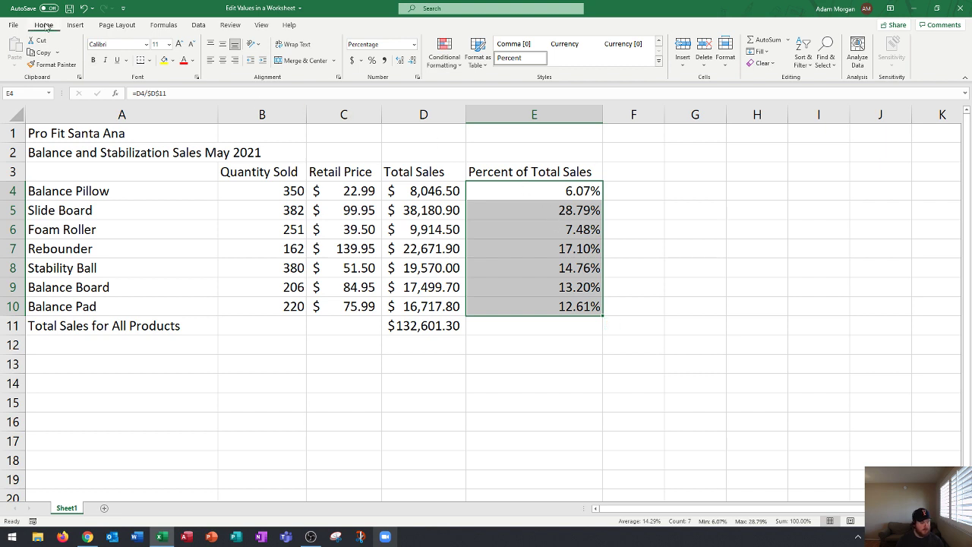
pyautogui.click(414, 44)
pyautogui.click(394, 67)
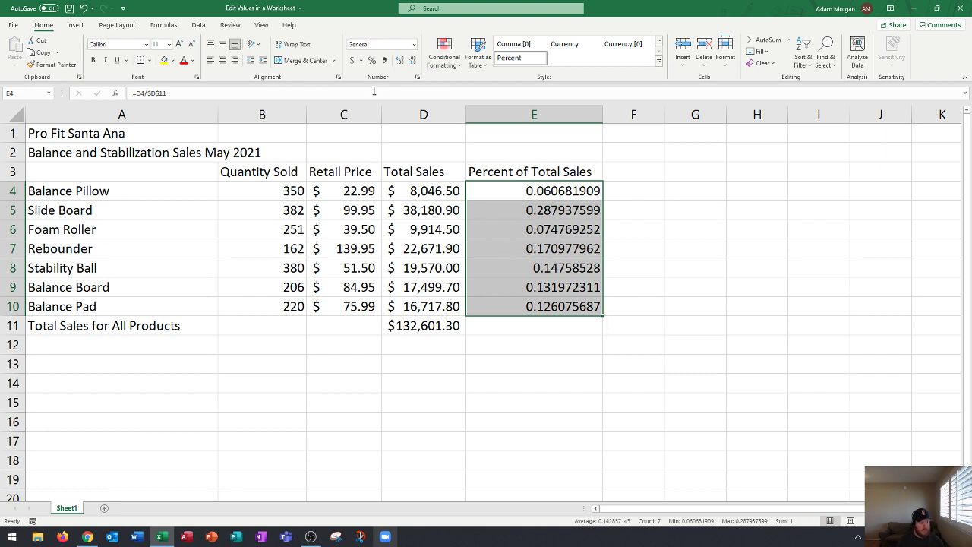
pyautogui.click(414, 45)
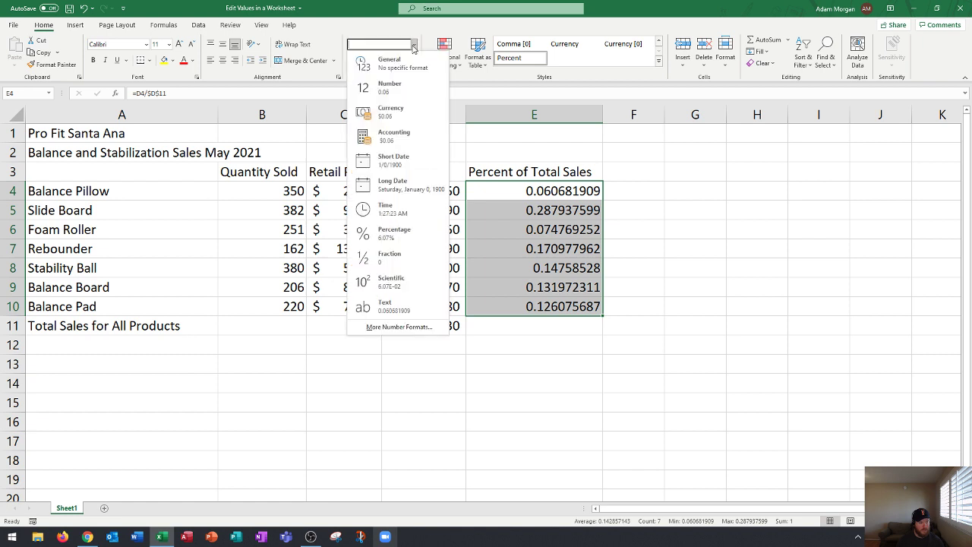
pyautogui.click(389, 236)
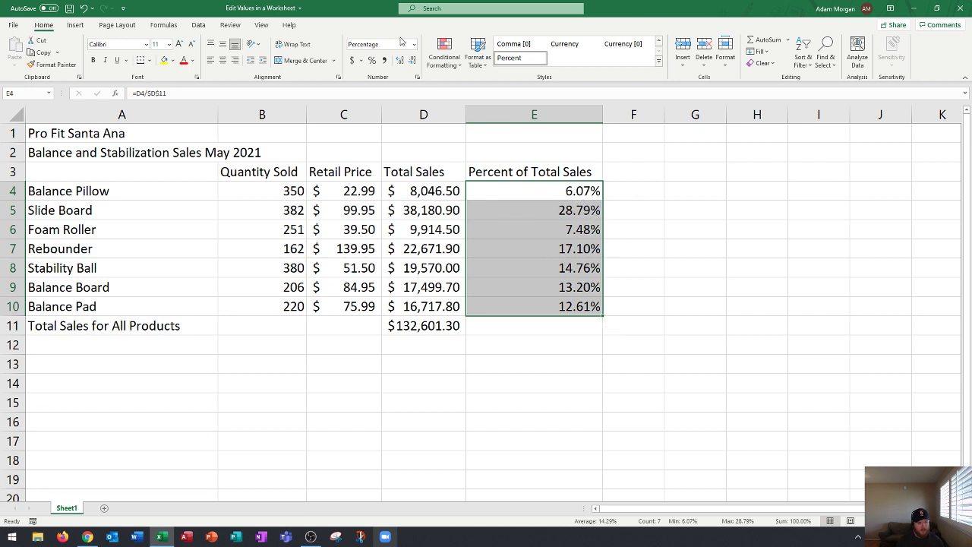
# Try different decimal precisions on the percentages in E4:E10, from three places to Percent Style, ending with two decimal places.
pyautogui.click(401, 61)
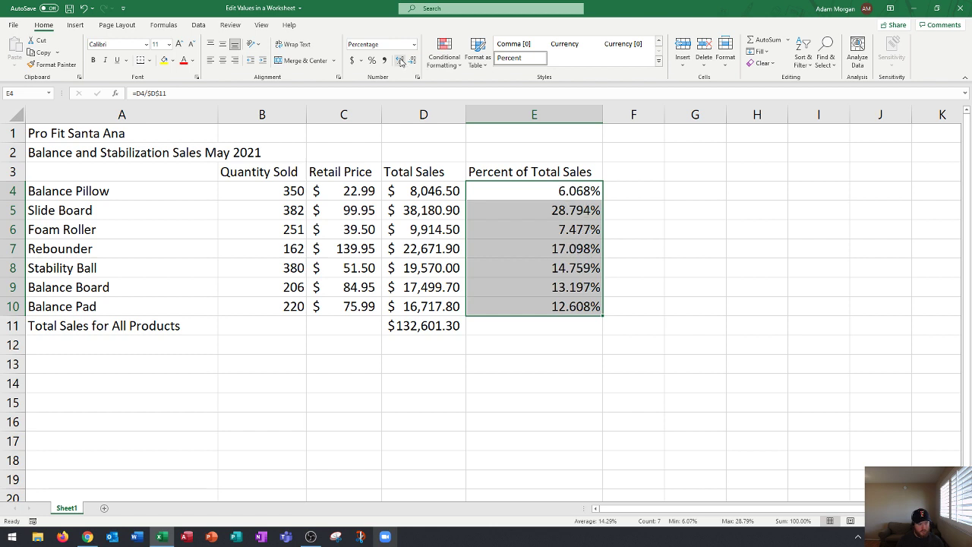
pyautogui.click(413, 60)
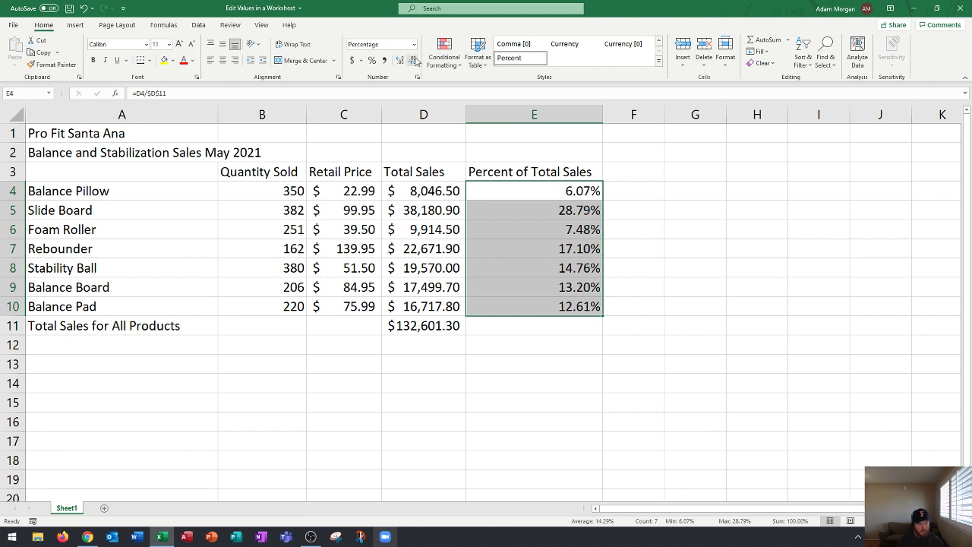
pyautogui.click(372, 61)
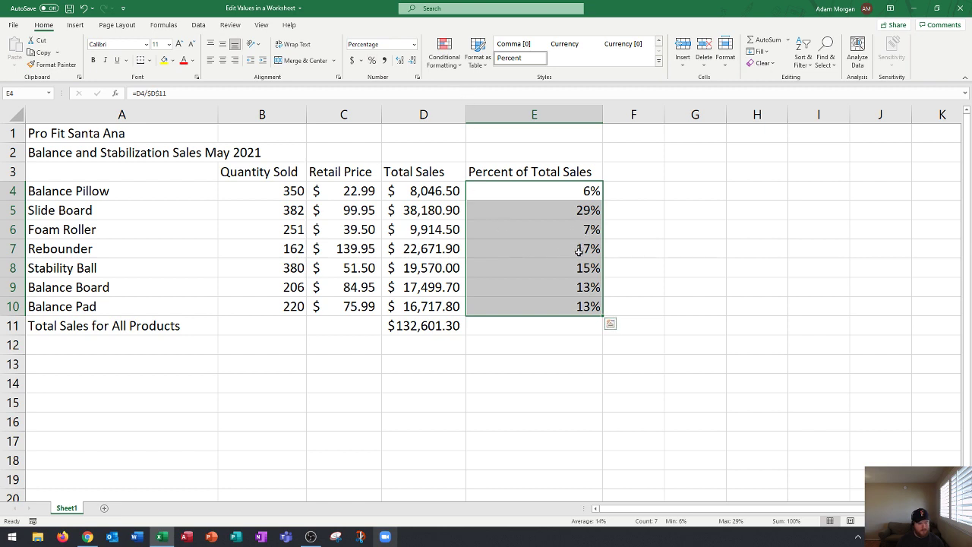
pyautogui.click(398, 60)
pyautogui.click(399, 61)
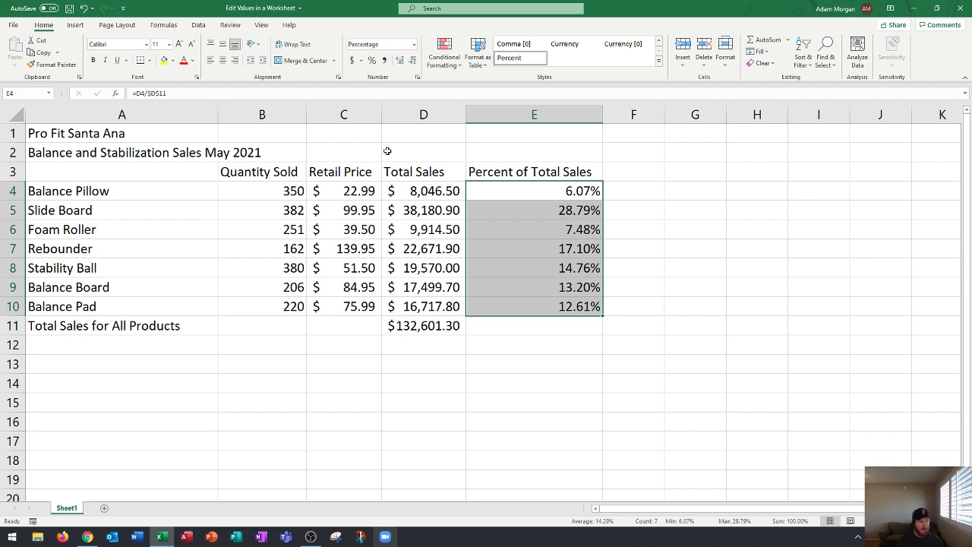
pyautogui.click(74, 132)
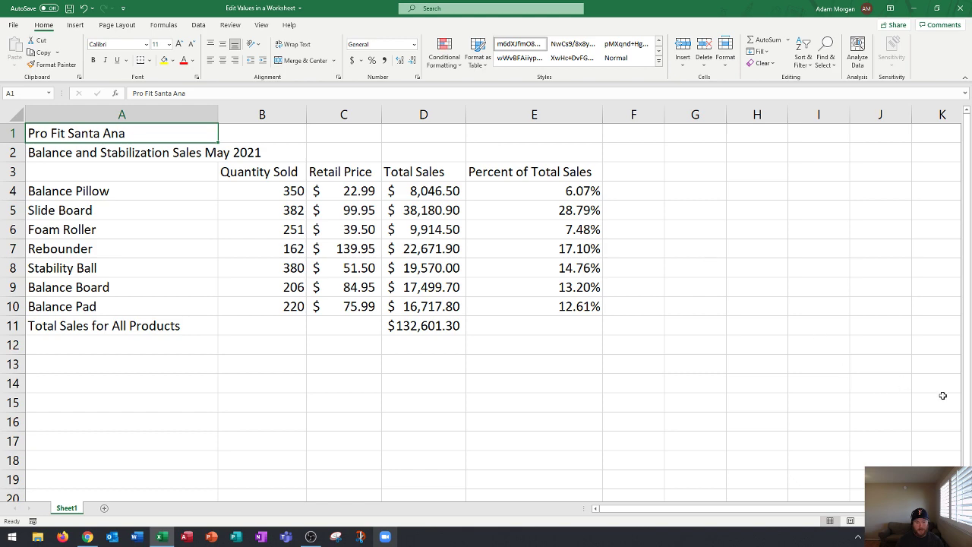